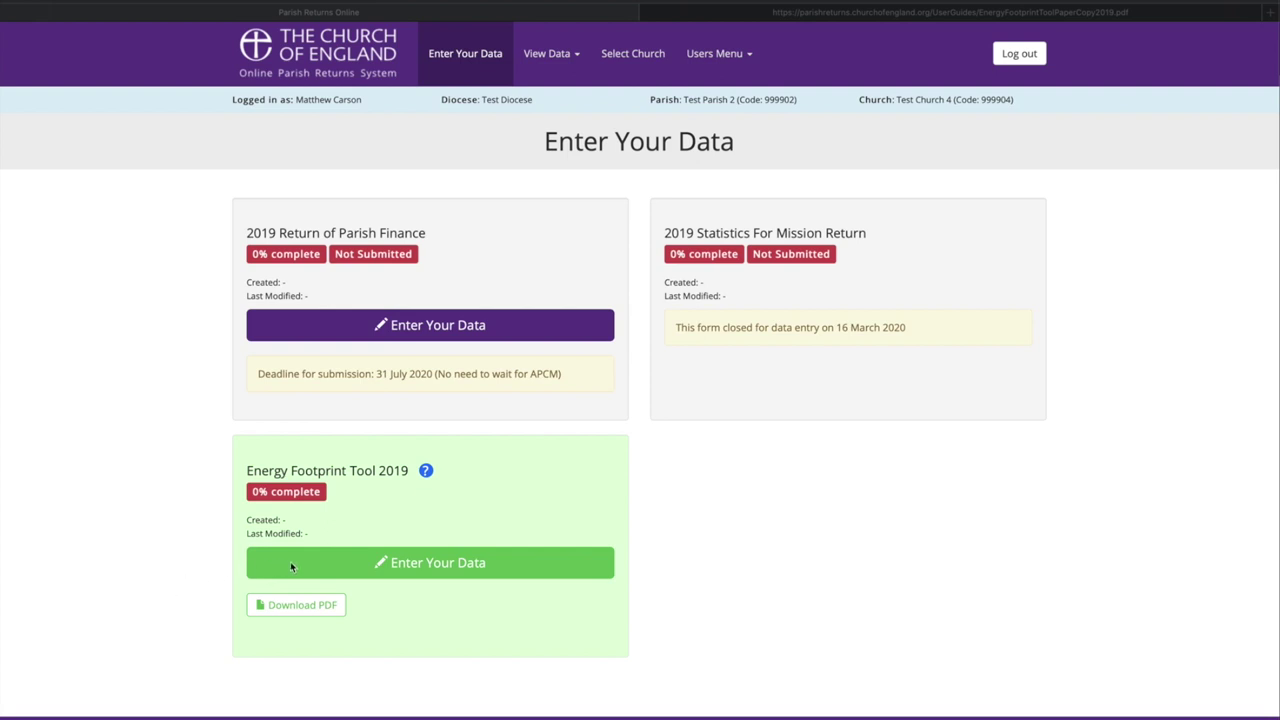
Open the Energy Footprint Tool 2019 form for data entry and mark Electricity and Gas as the church building's energy sources.
{"action": "left_click", "coordinate": [444, 566]}
{"action": "left_click", "coordinate": [449, 569]}
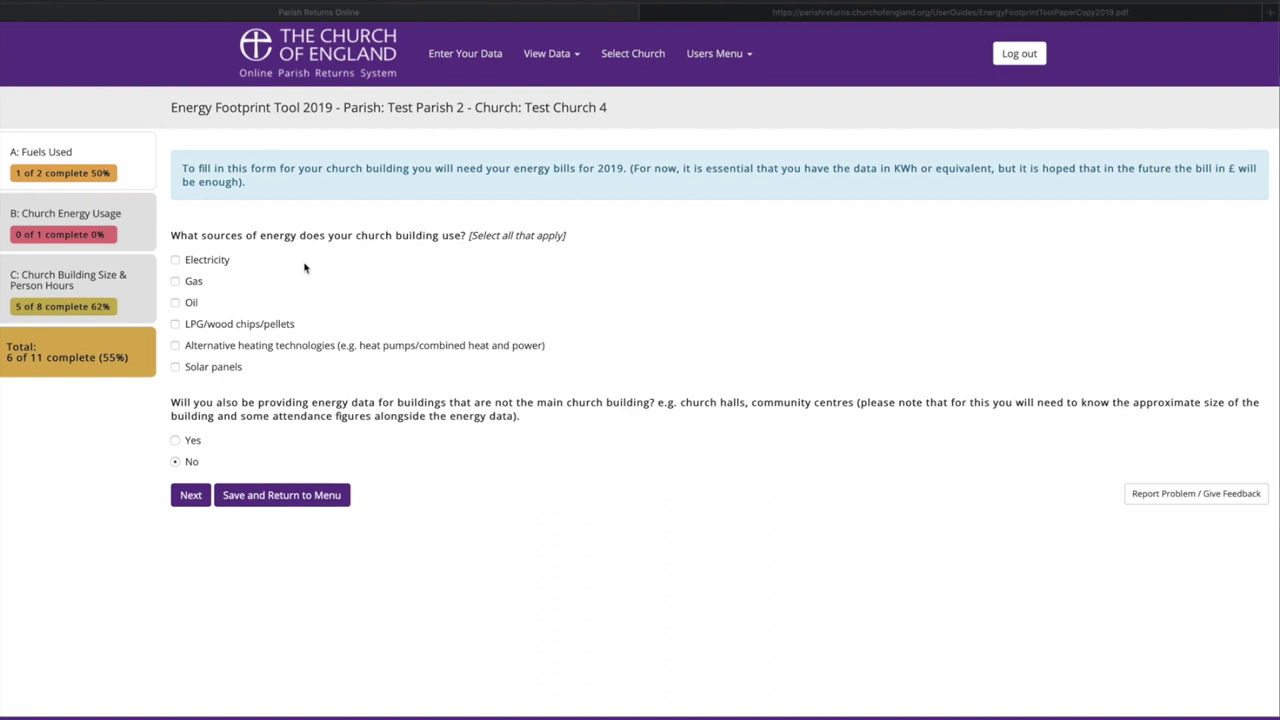
{"action": "left_click", "coordinate": [212, 268]}
{"action": "left_click", "coordinate": [204, 266]}
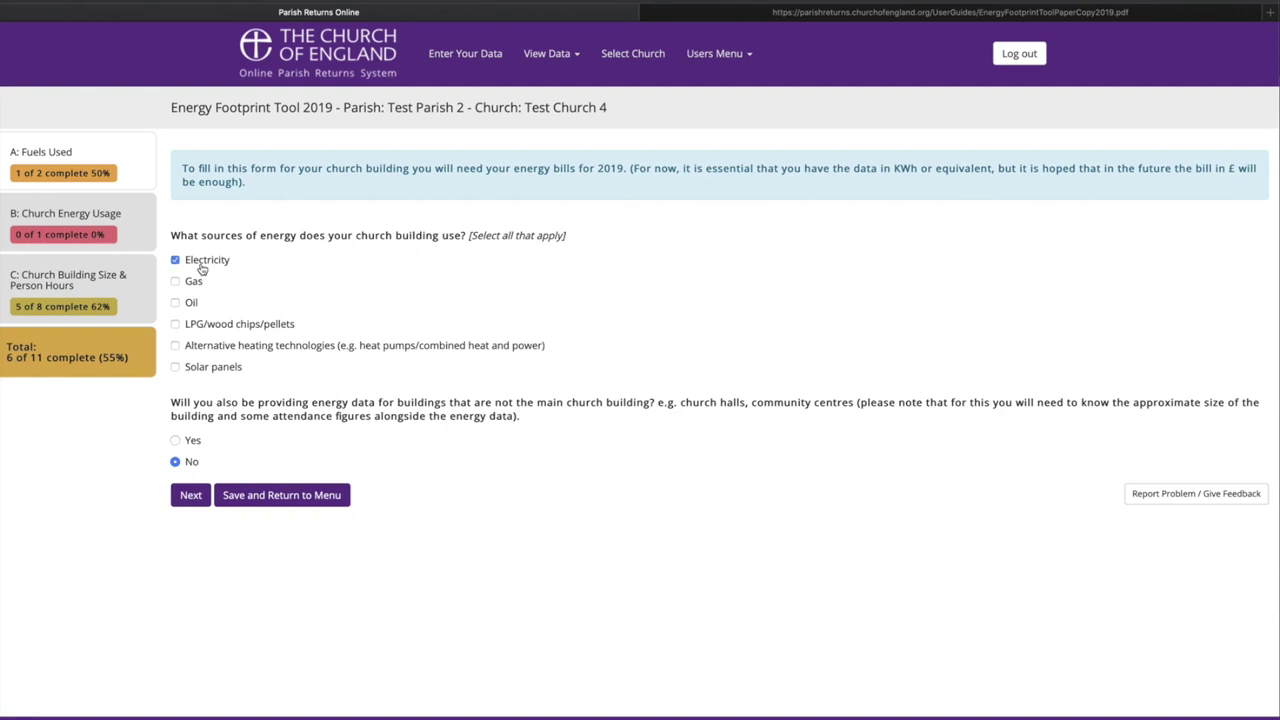
{"action": "left_click", "coordinate": [196, 284]}
Answer Yes to providing data for other buildings, choose Electricity and Gas as their energy sources, and continue to the next section.
{"action": "left_click", "coordinate": [177, 443]}
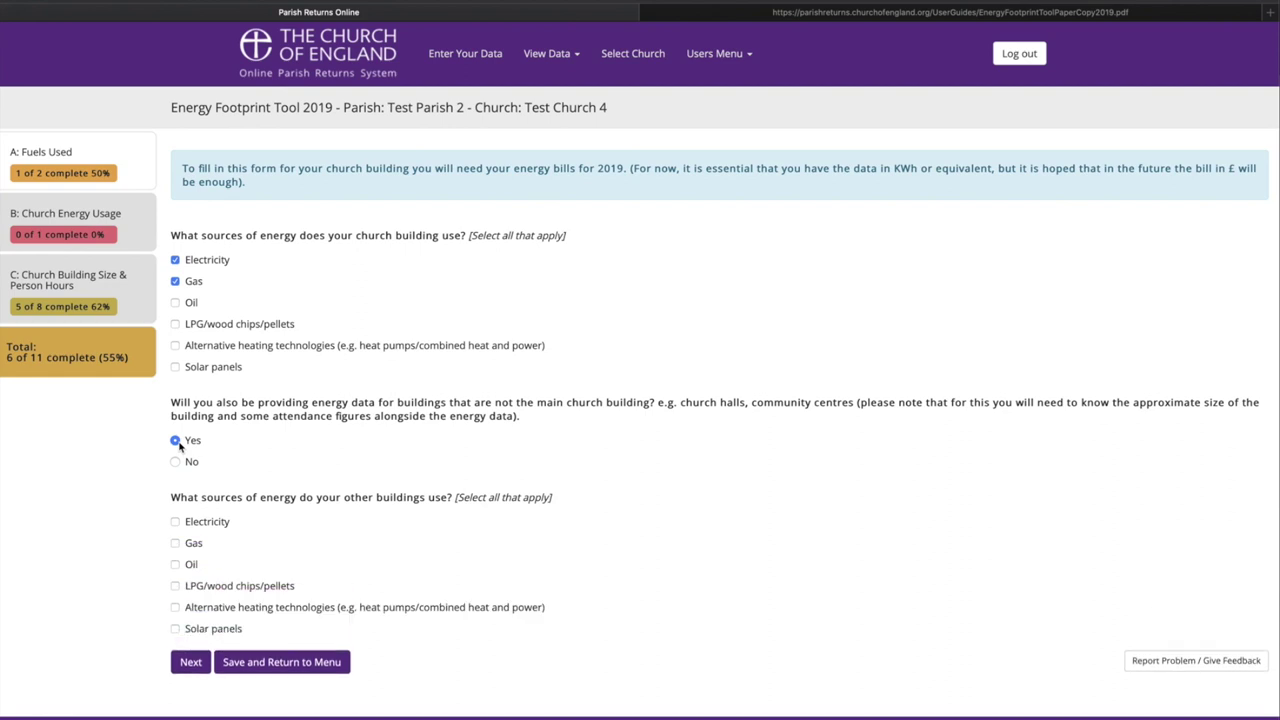
{"action": "left_click", "coordinate": [217, 530]}
{"action": "left_click", "coordinate": [195, 547]}
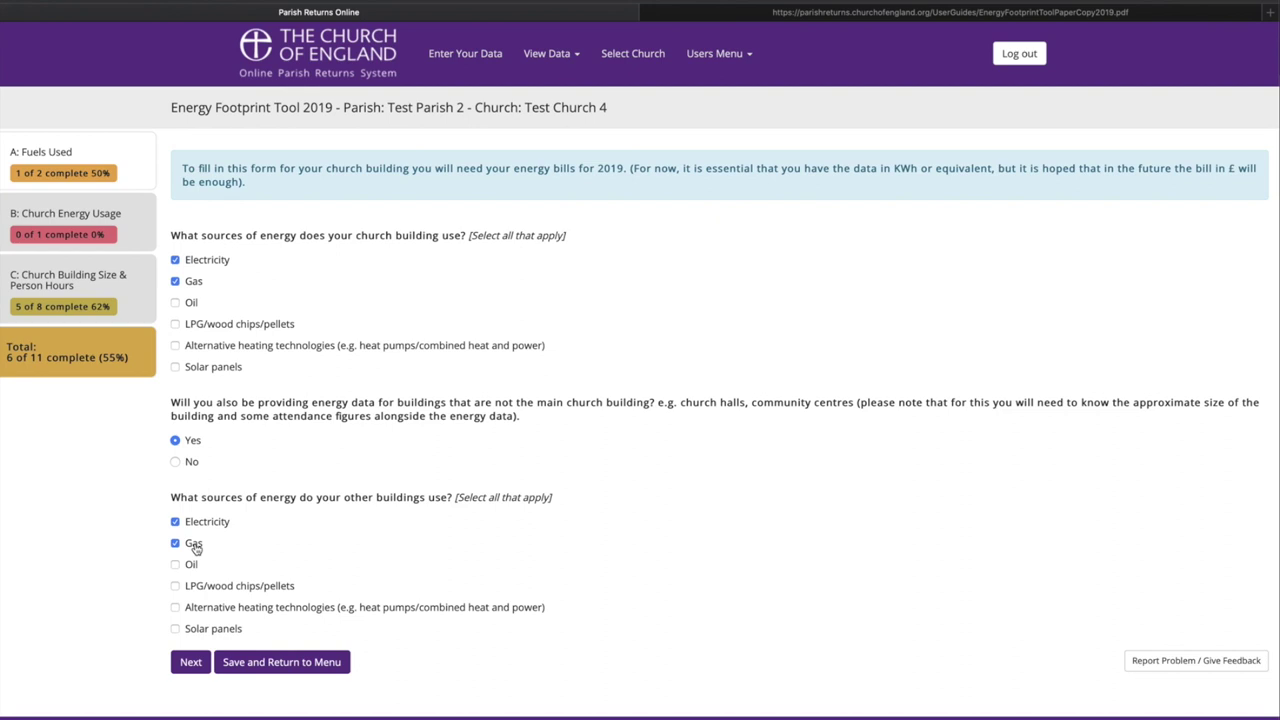
{"action": "left_click", "coordinate": [190, 663]}
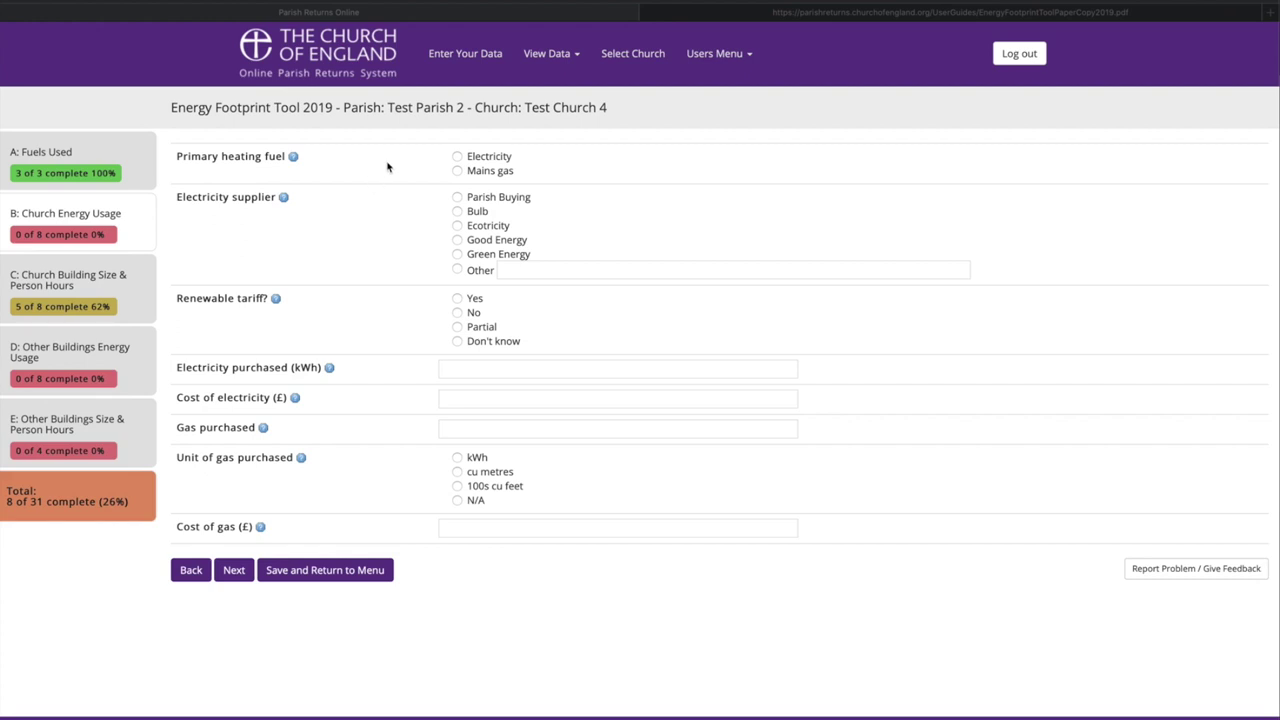
For the church, choose Mains gas as primary heating fuel, Parish Buying as electricity supplier, and Yes for renewable tariff.
{"action": "left_click", "coordinate": [458, 172]}
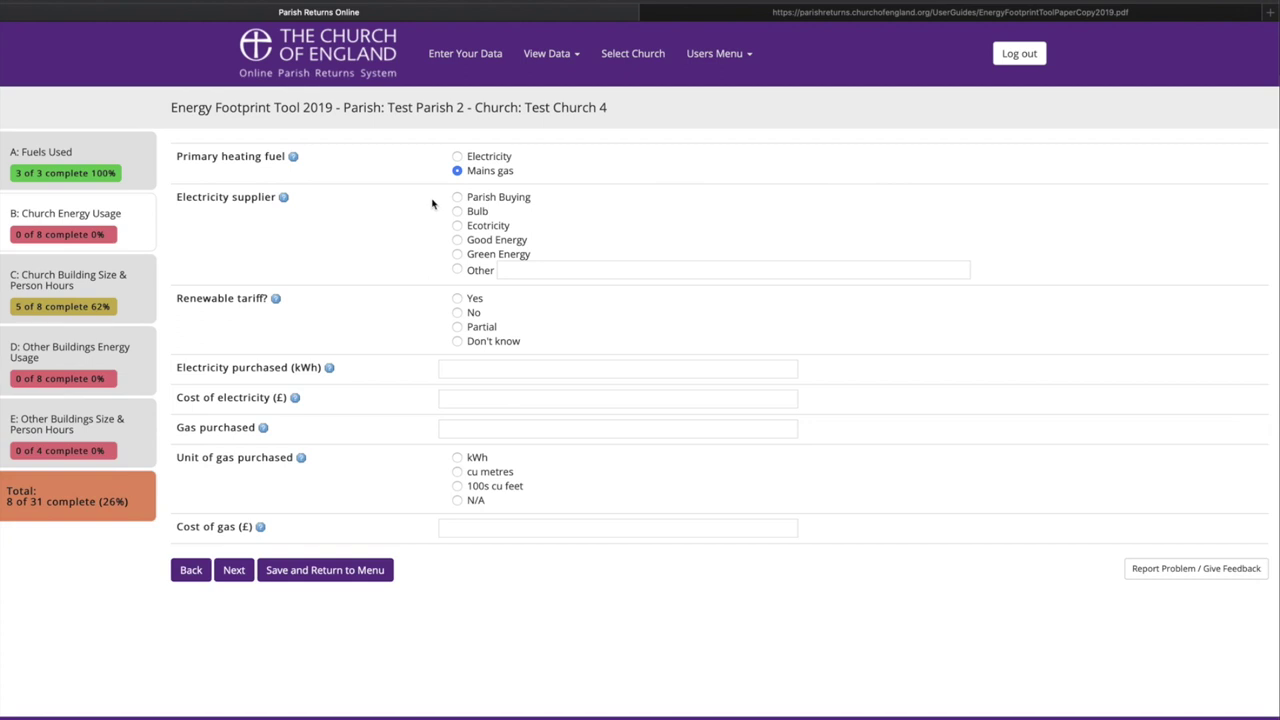
{"action": "left_click", "coordinate": [458, 199]}
{"action": "left_click", "coordinate": [458, 300]}
Enter the church's electricity purchased as 8350 kWh and its cost as £1600.
{"action": "left_click", "coordinate": [452, 368]}
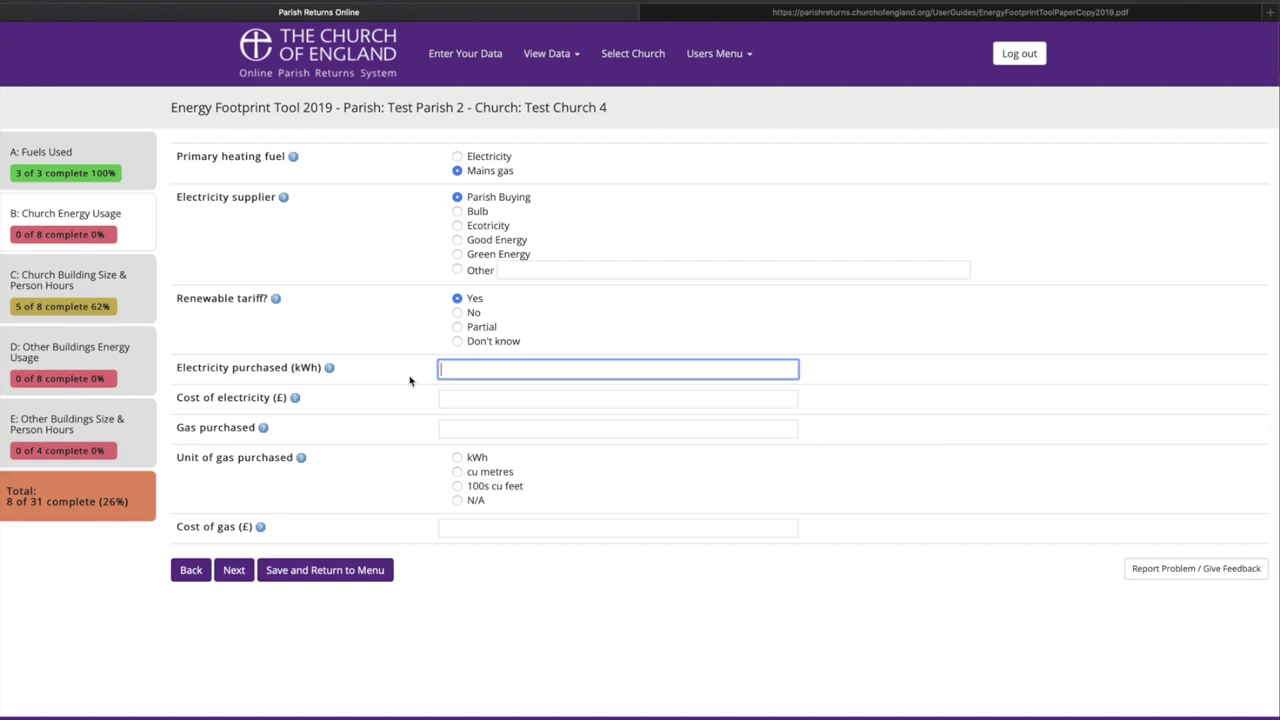
{"action": "type", "text": "8350"}
{"action": "left_click", "coordinate": [447, 398]}
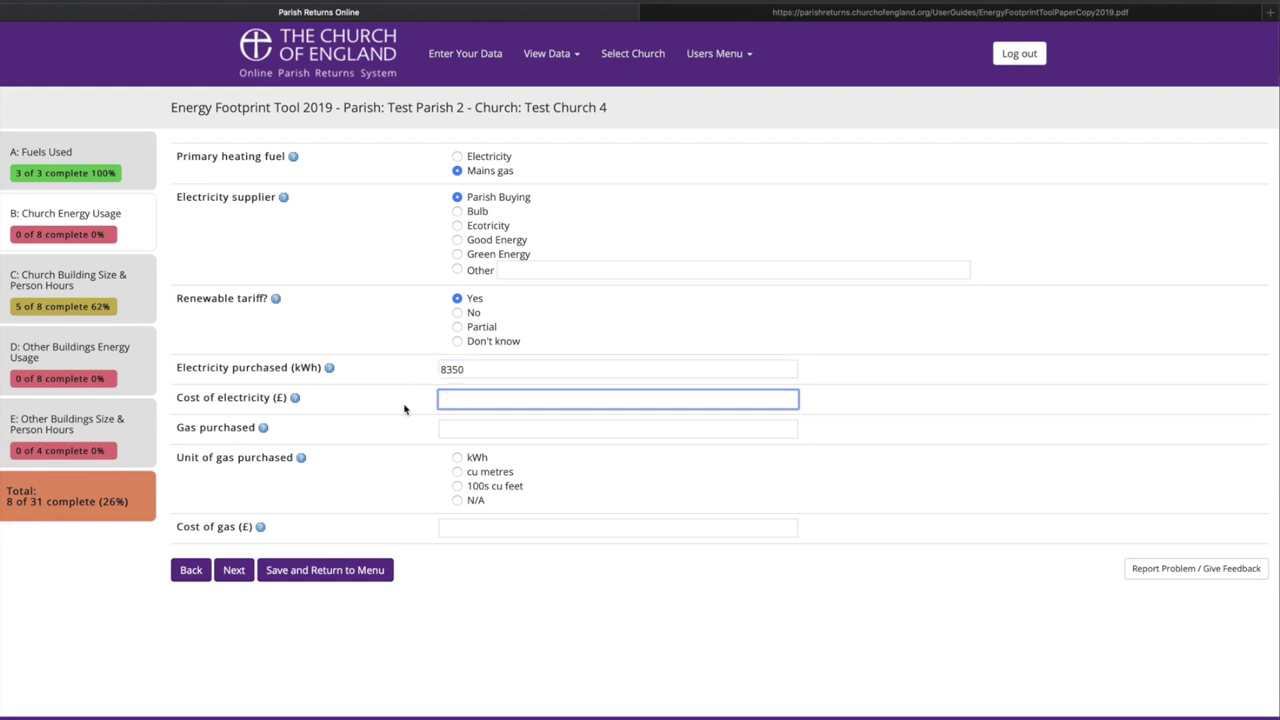
{"action": "type", "text": "1600"}
Enter the church's gas purchased as 89000 kWh with a cost of £3100, and continue to the building size section.
{"action": "left_click", "coordinate": [452, 431]}
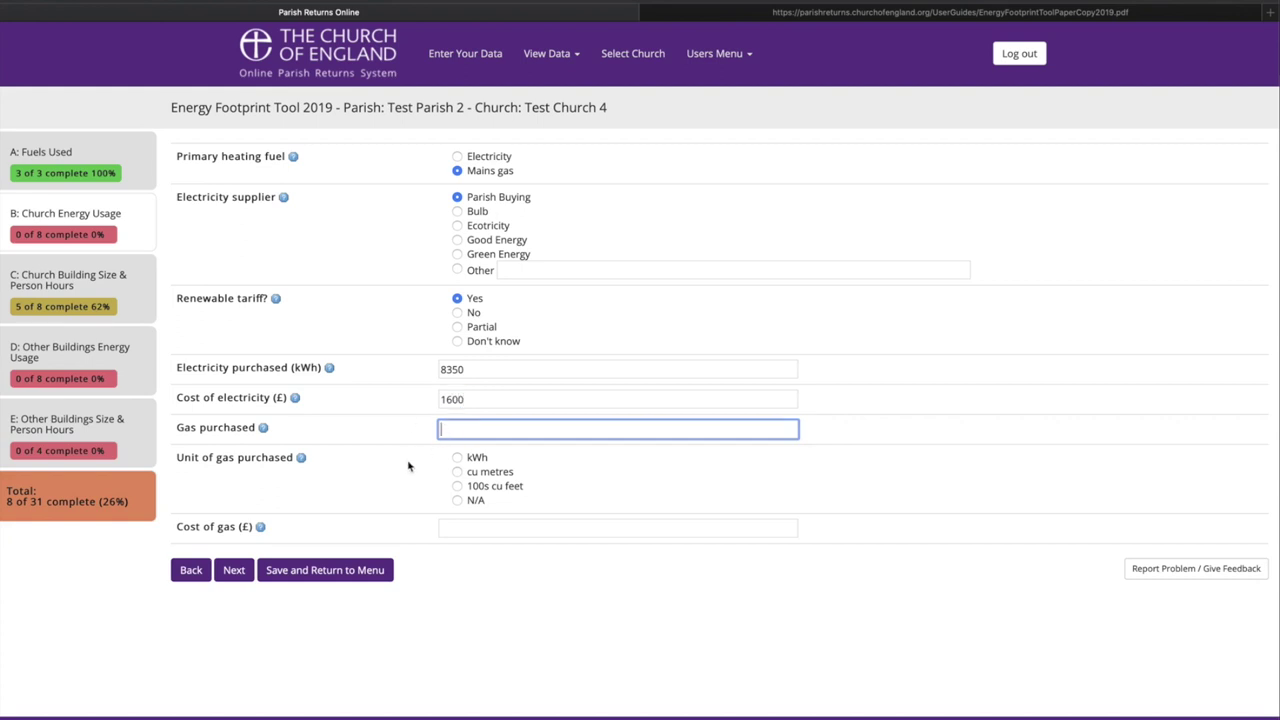
{"action": "type", "text": "89000"}
{"action": "left_click", "coordinate": [458, 458]}
{"action": "left_click", "coordinate": [455, 527]}
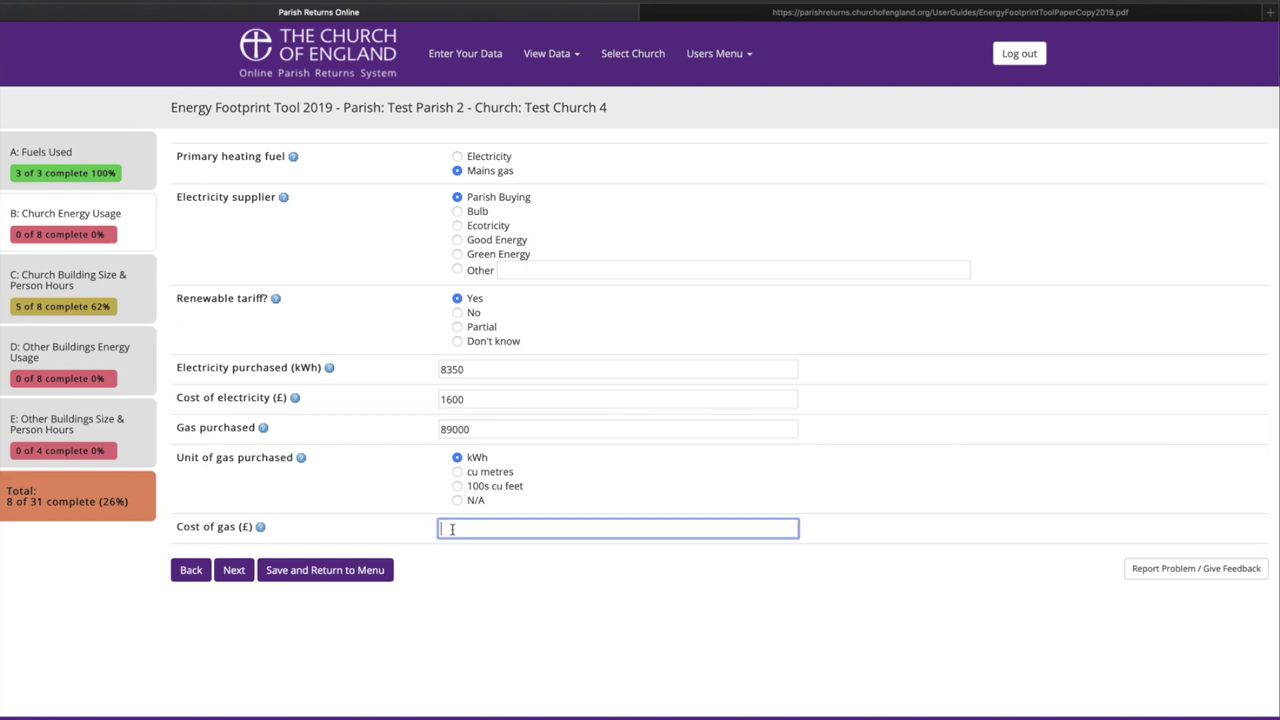
{"action": "type", "text": "3100"}
{"action": "left_click", "coordinate": [234, 571]}
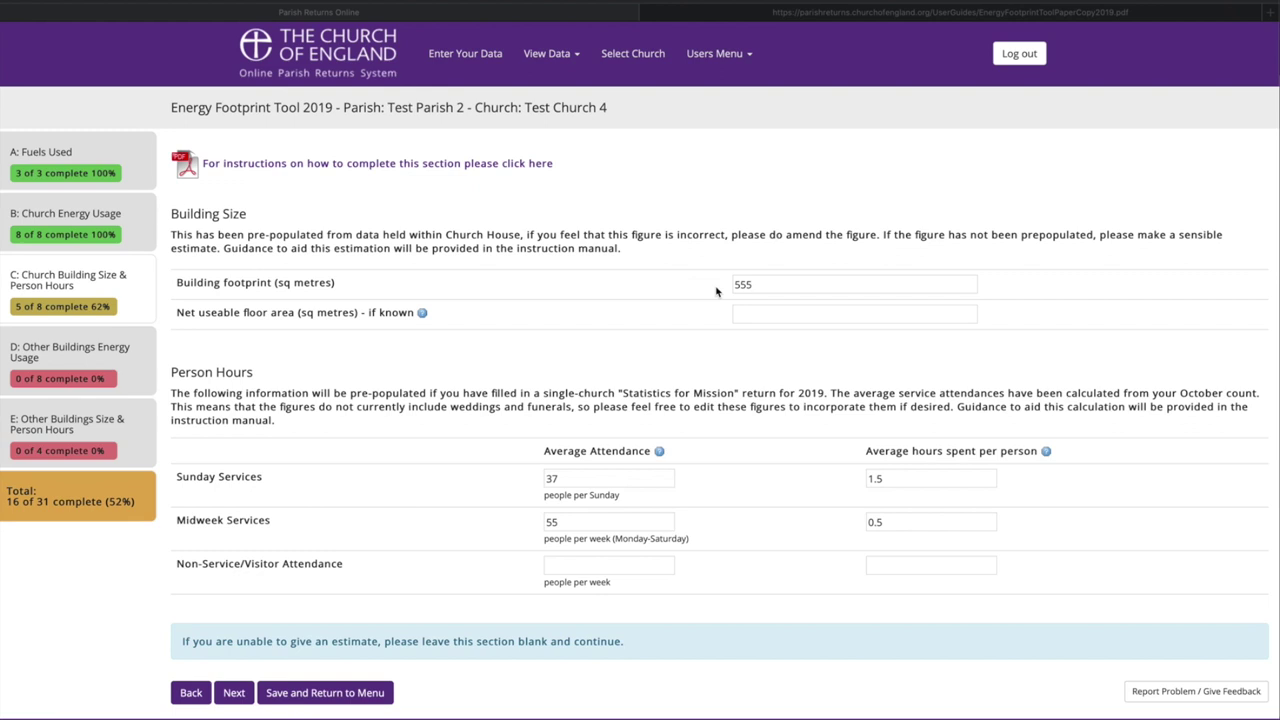
Set the church's building footprint to 580 sq metres and its net useable floor area to 500 sq metres.
{"action": "left_click", "coordinate": [765, 285]}
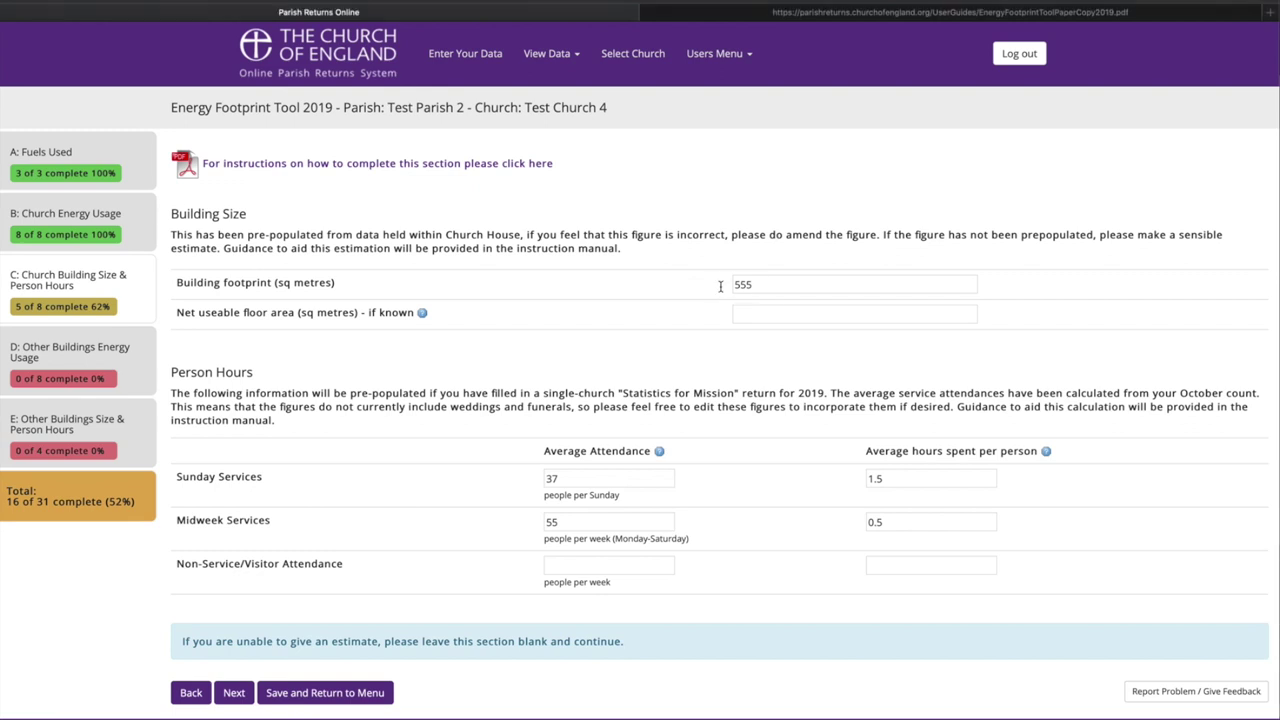
{"action": "double_click", "coordinate": [748, 286]}
{"action": "type", "text": "580"}
{"action": "left_click", "coordinate": [752, 314]}
{"action": "type", "text": "500"}
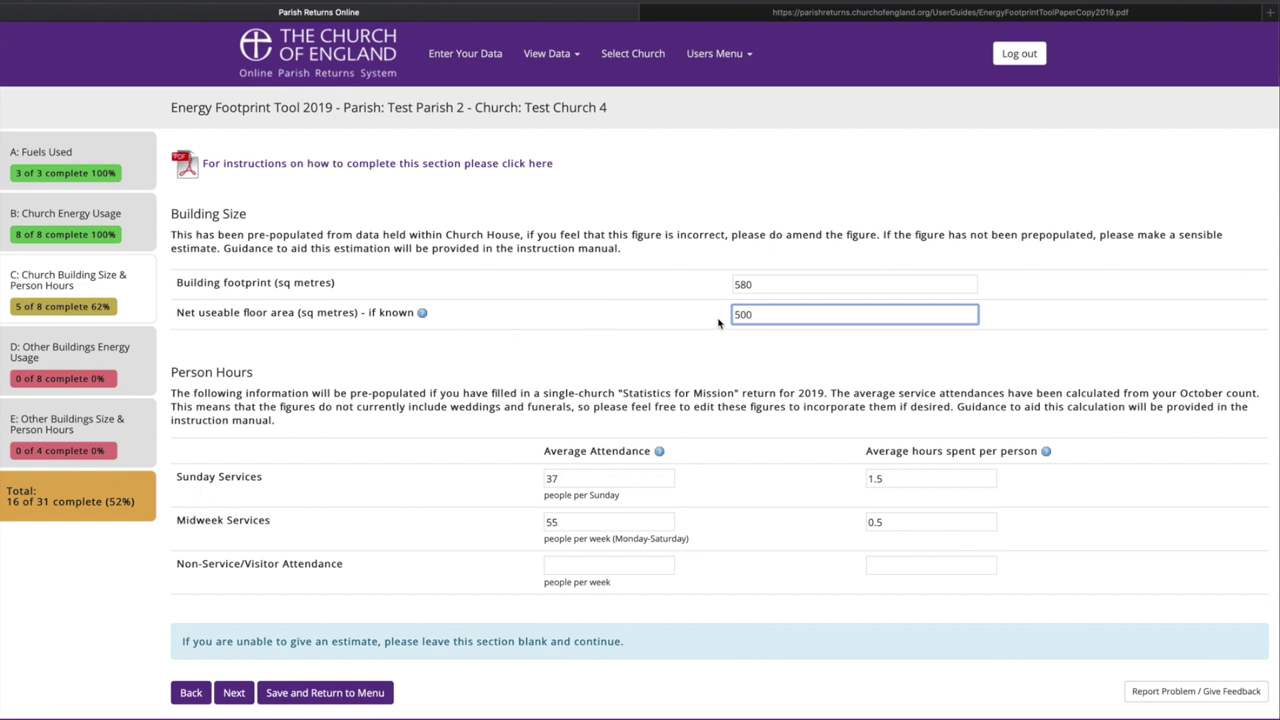
Set the average attendance to 57 for Sunday services and 123 for midweek services.
{"action": "left_click", "coordinate": [572, 477]}
{"action": "left_click_drag", "start_coordinate": [572, 477], "coordinate": [536, 481]}
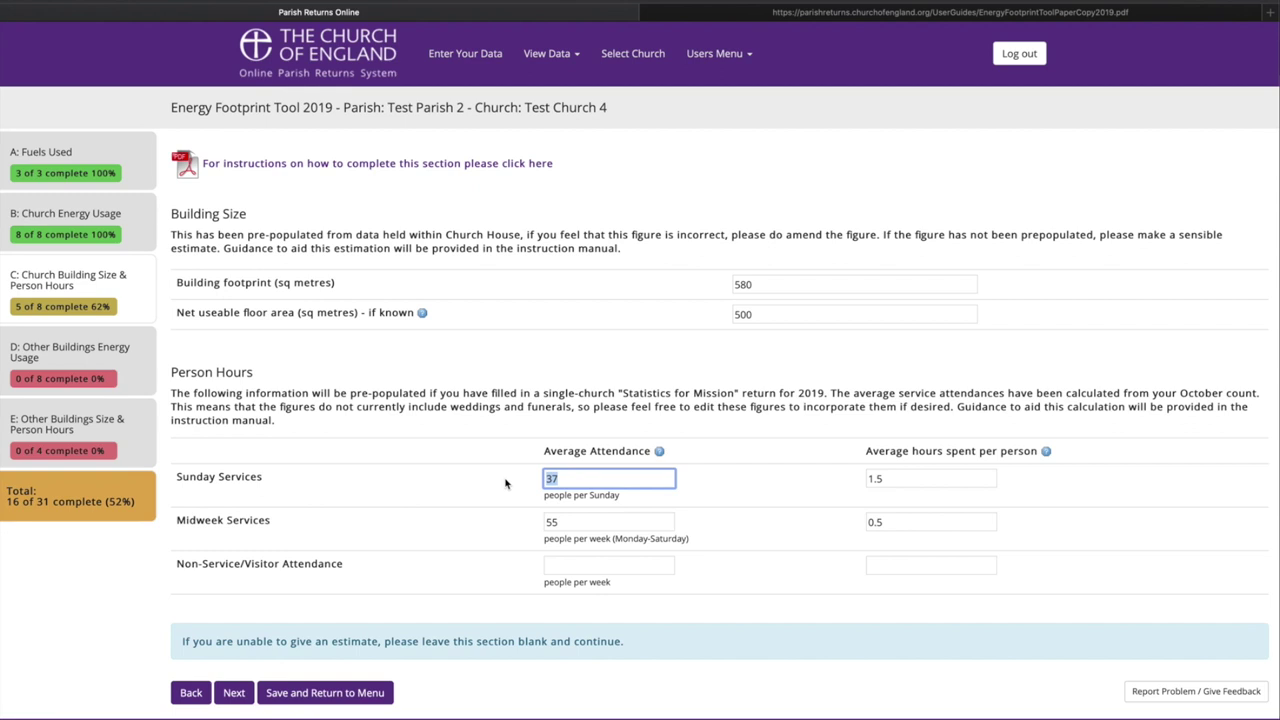
{"action": "type", "text": "57"}
{"action": "left_click", "coordinate": [552, 518]}
{"action": "left_click_drag", "start_coordinate": [552, 519], "coordinate": [537, 521]}
{"action": "type", "text": "123"}
Enter 0 for both the average attendance and the average hours per person of the church's non-service visitors.
{"action": "left_click", "coordinate": [587, 564]}
{"action": "type", "text": "0"}
{"action": "left_click", "coordinate": [875, 564]}
{"action": "type", "text": "0"}
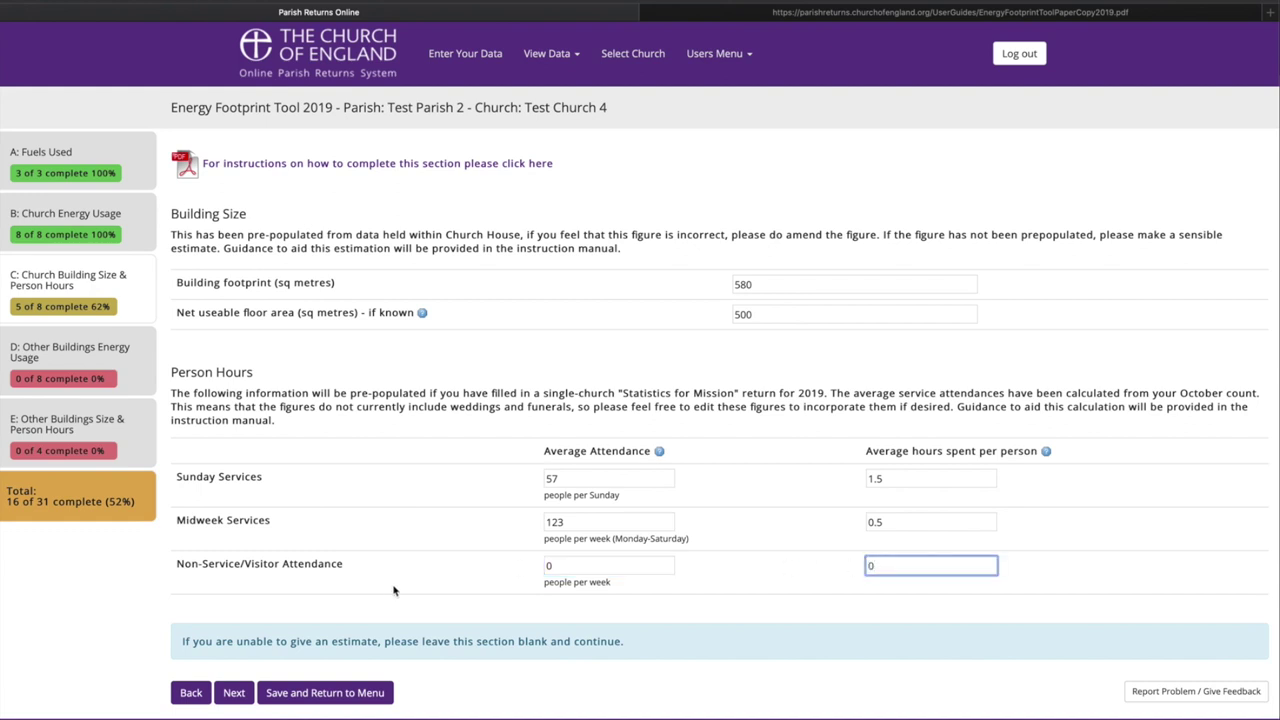
Complete the other buildings' energy usage: Electricity heating, Parish Buying, renewable tariff Yes, 9400 kWh electricity for £2400, and 62000 kWh gas for £2500.
{"action": "left_click", "coordinate": [234, 693]}
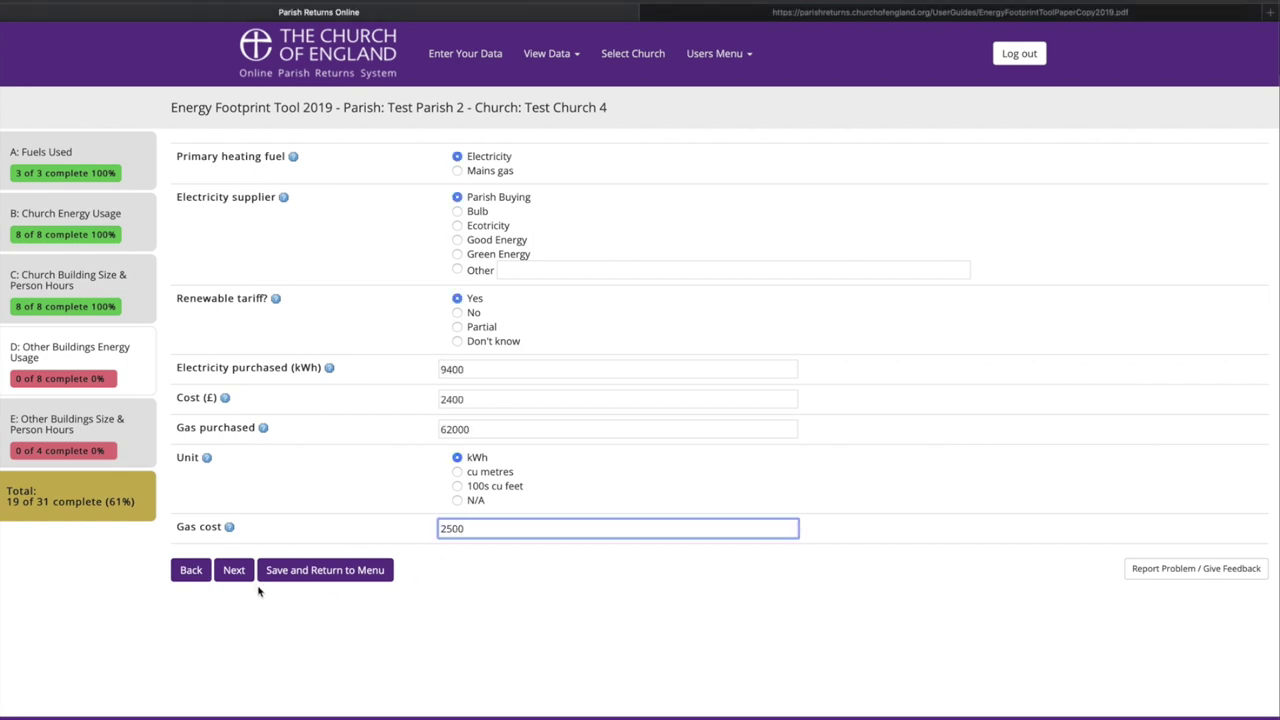
{"action": "left_click", "coordinate": [233, 572]}
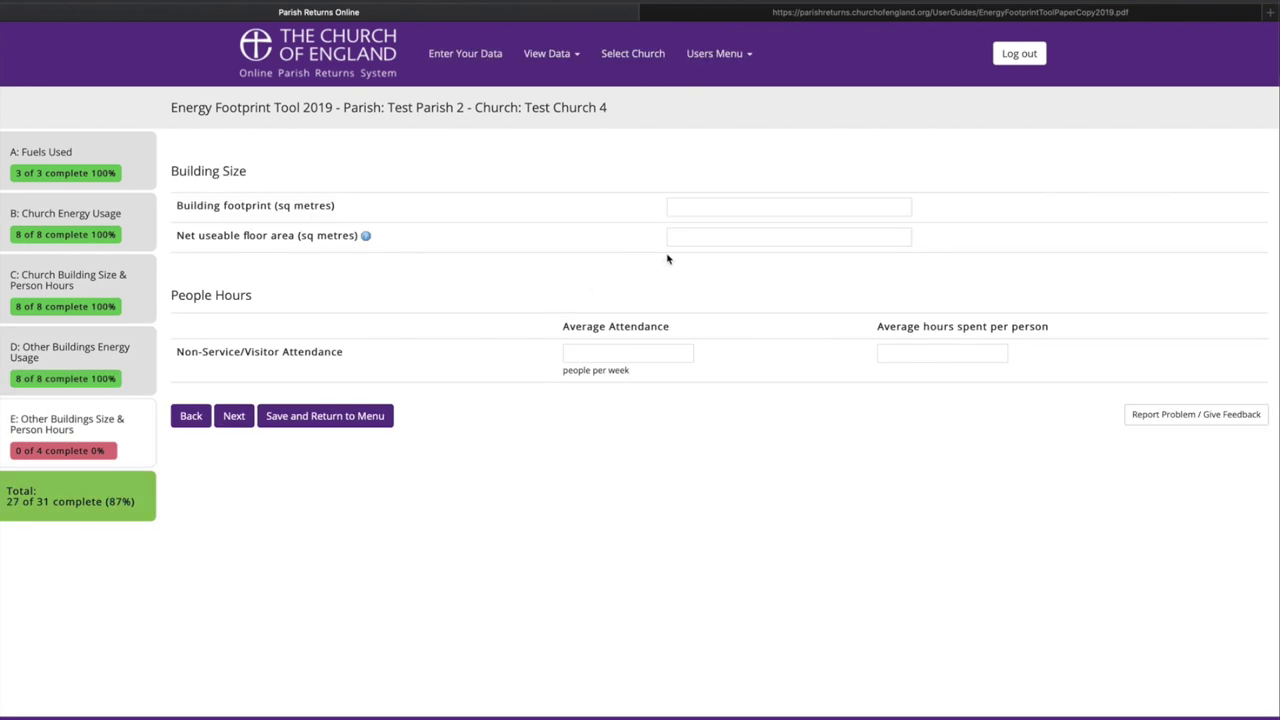
Enter the other buildings' footprint 300 and floor area 200 sq metres, weekly attendance 300 and 4 hours per person, and proceed to the results.
{"action": "left_click", "coordinate": [703, 208]}
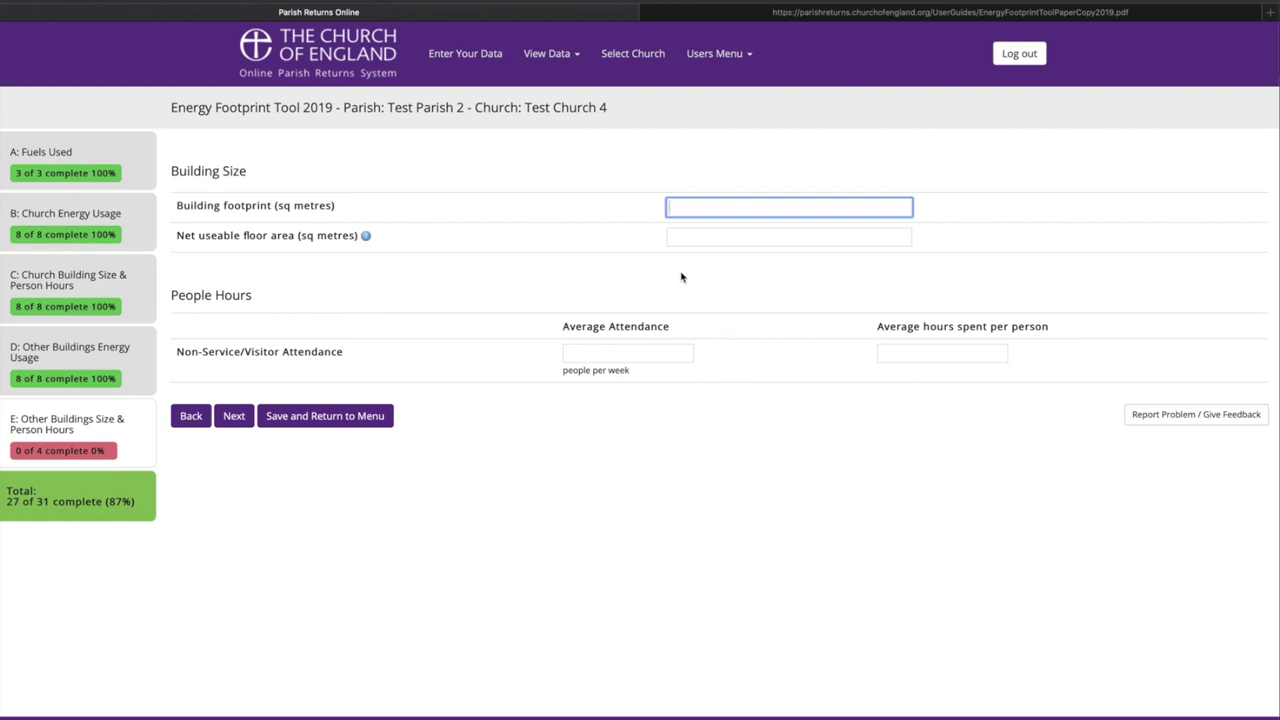
{"action": "type", "text": "300"}
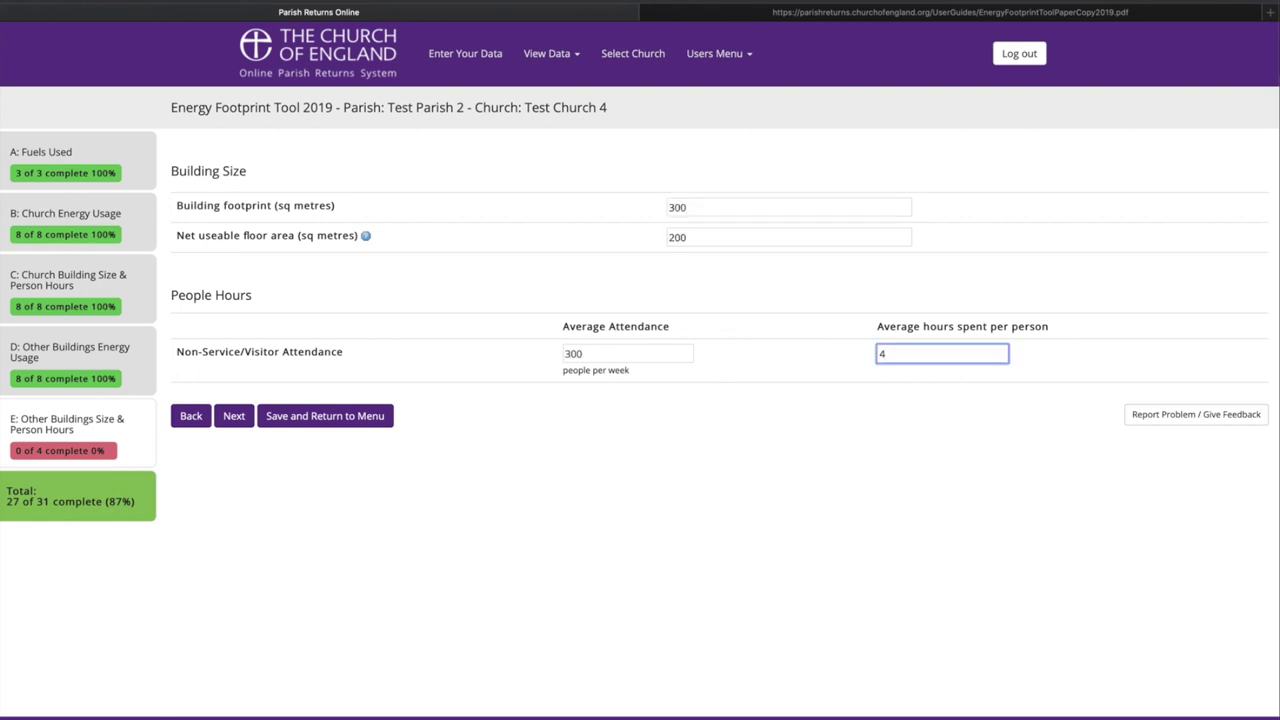
{"action": "left_click", "coordinate": [238, 420]}
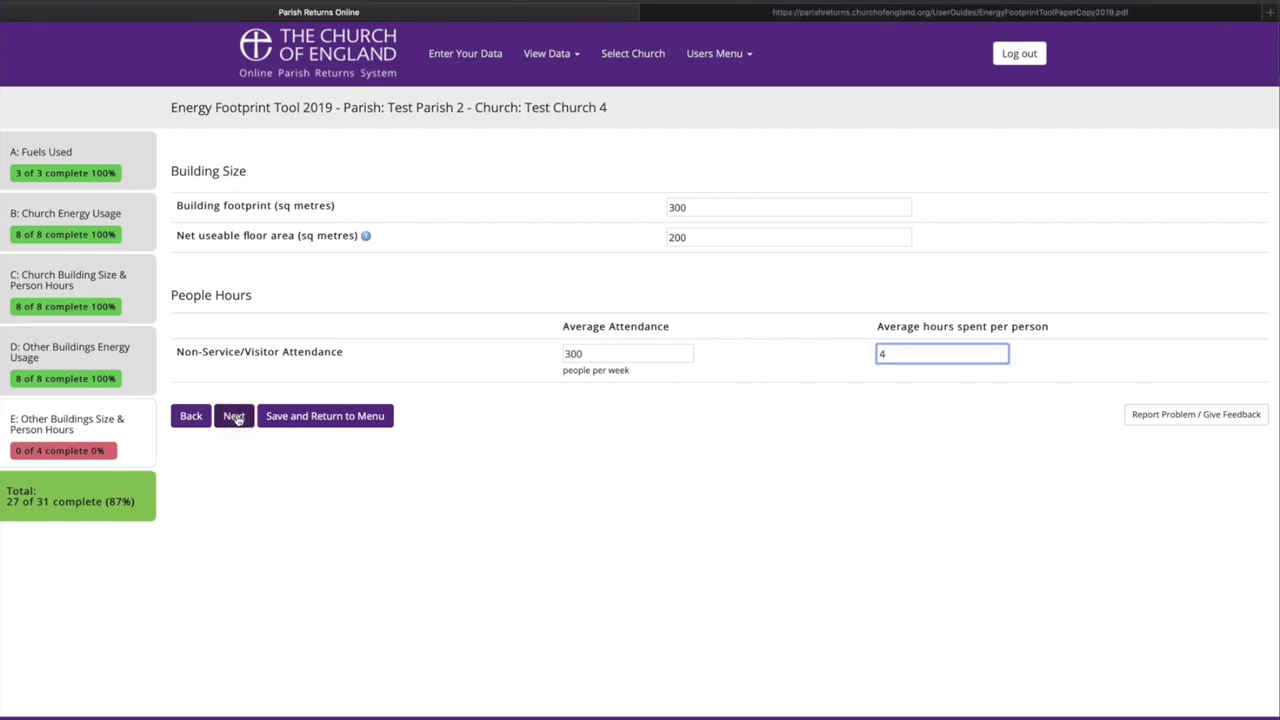
{"action": "left_click", "coordinate": [238, 420]}
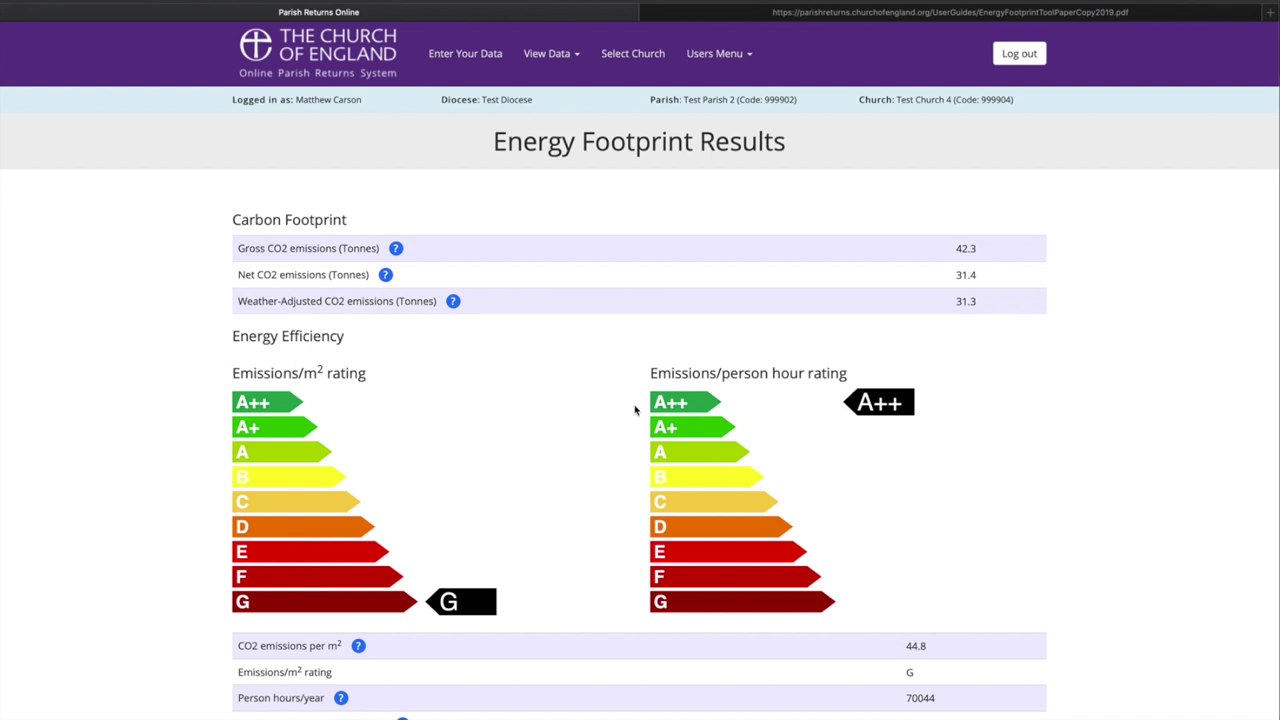
Review the Energy Footprint Results, from the carbon footprint and efficiency ratings to the guidance links, feedback and data sections.
{"action": "scroll", "coordinate": [634, 410], "scroll_direction": "down", "scroll_amount": 3}
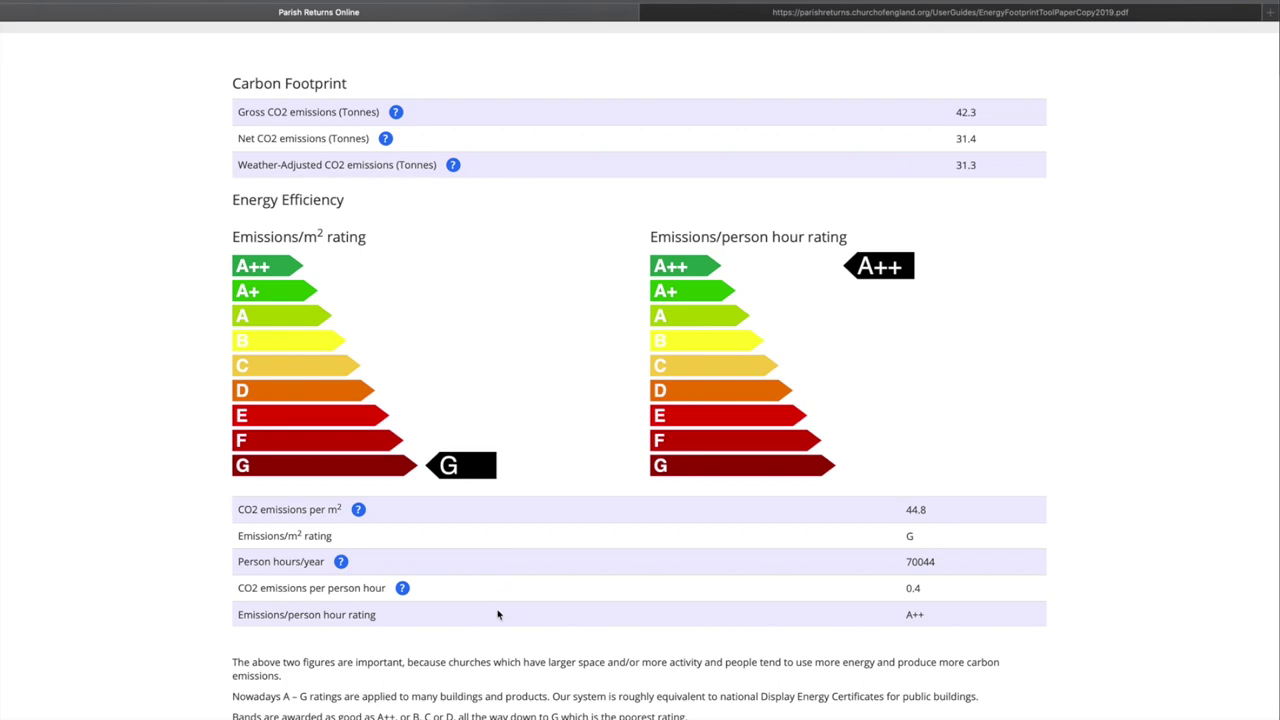
{"action": "scroll", "coordinate": [498, 615], "scroll_direction": "down", "scroll_amount": 5}
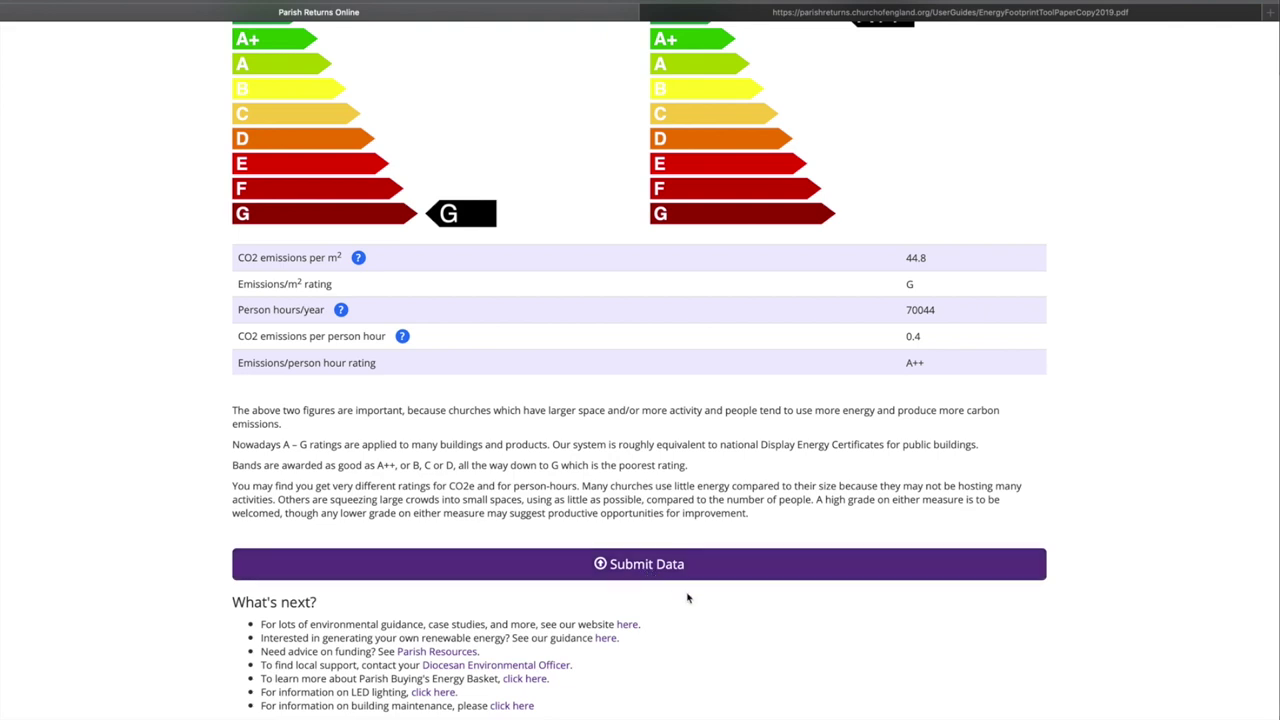
{"action": "scroll", "coordinate": [687, 598], "scroll_direction": "down", "scroll_amount": 7}
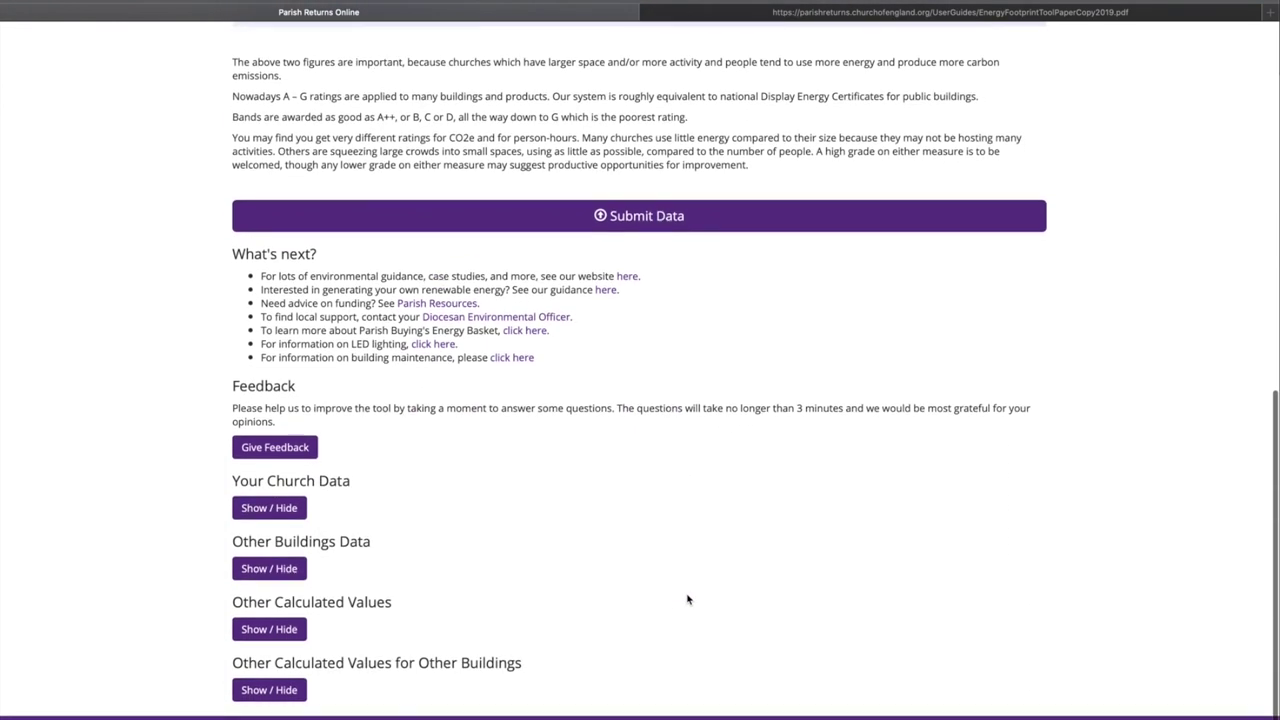